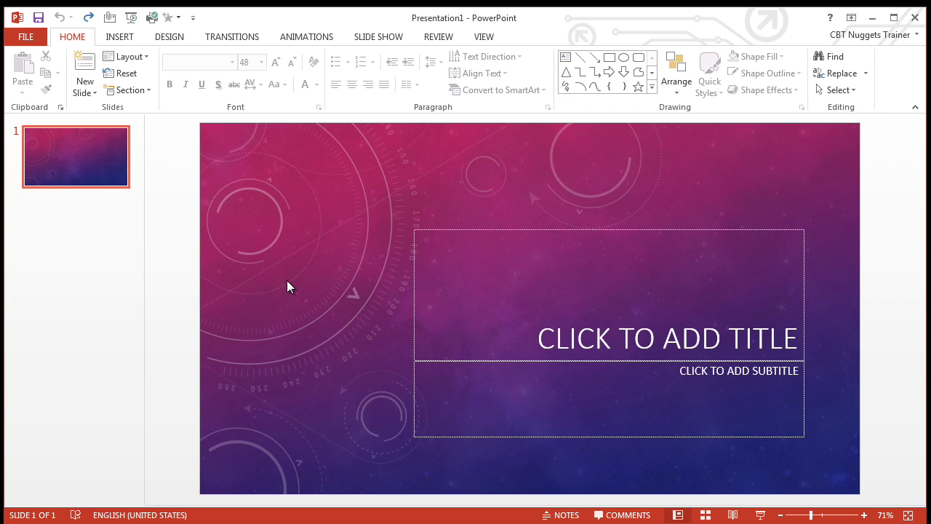
Title the first slide 'HOW TO USE CBT NUGGETS THE BEST'.
left_click(172, 38)
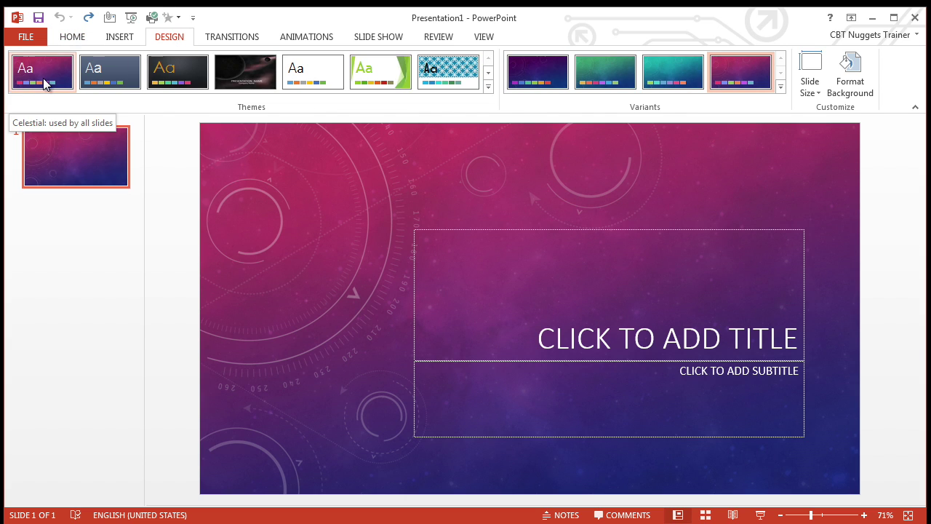
left_click(73, 38)
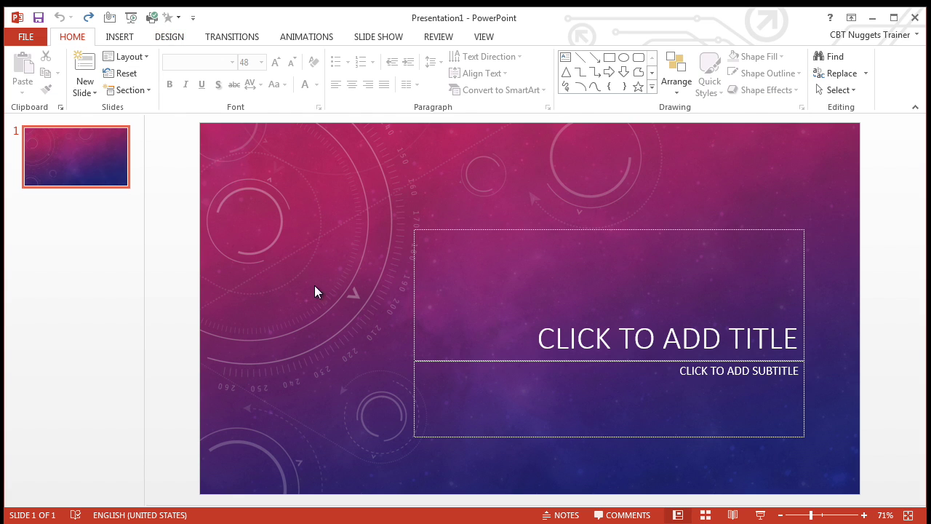
left_click(567, 339)
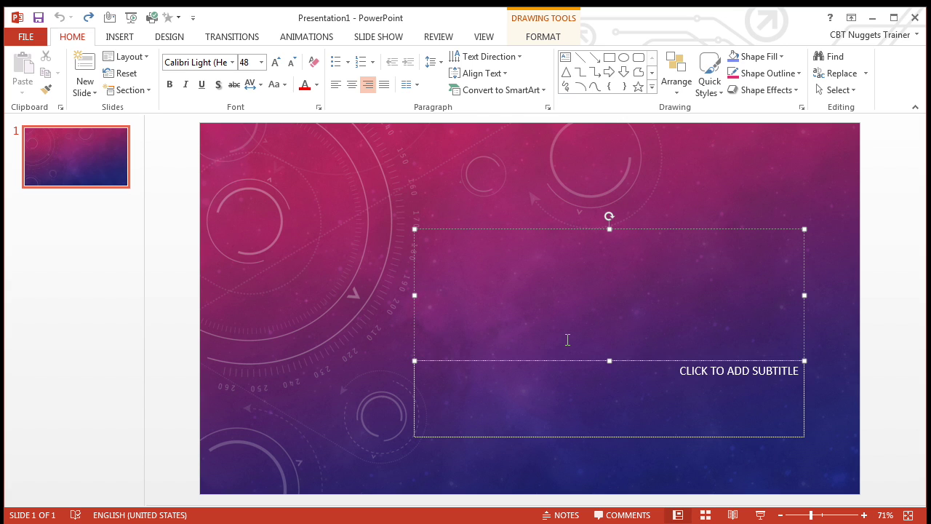
type("HOW TO USE")
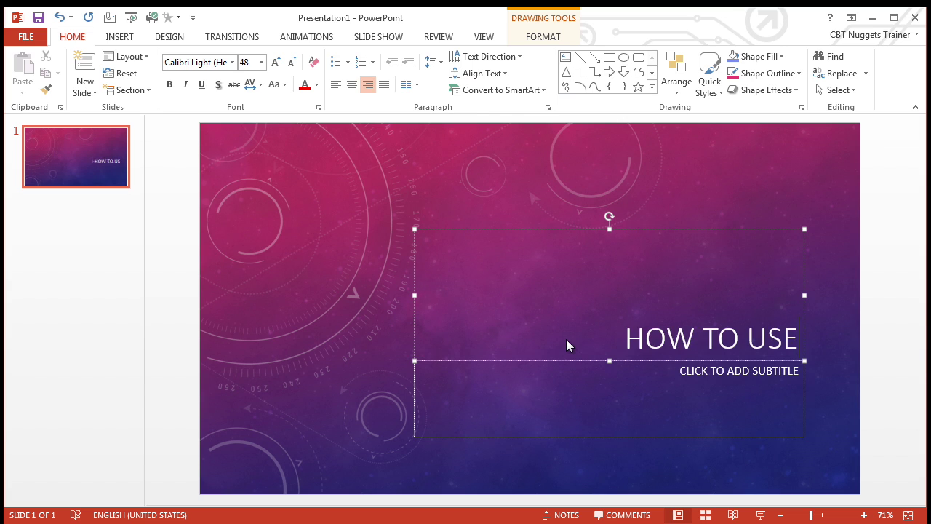
type(" CBT NUG")
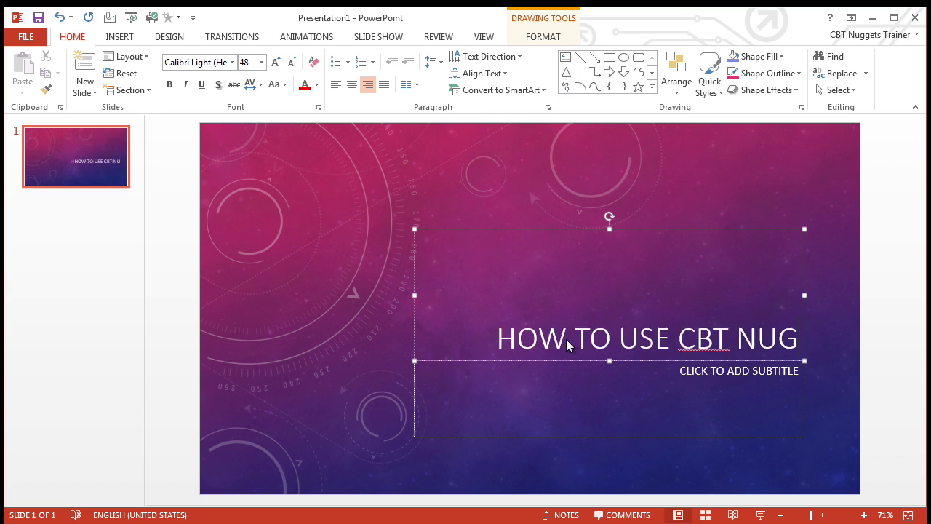
type("GETS THE B")
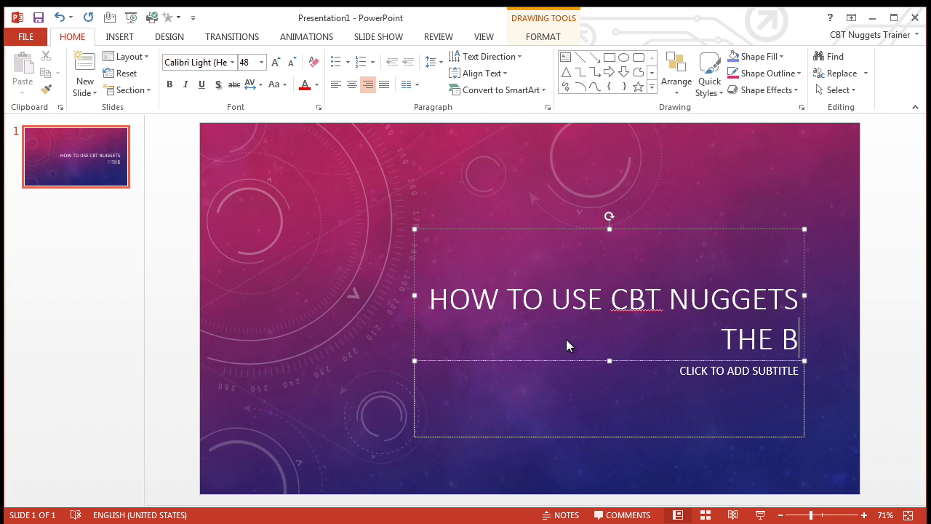
type("EST")
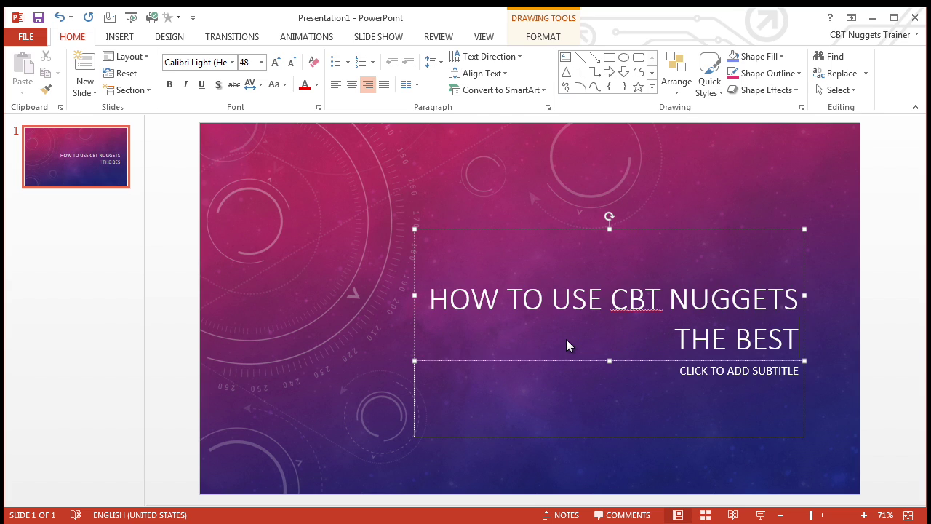
Add a subtitle crediting the presenter by name, accepting the suggested spelling correction.
left_click(722, 372)
type("WITH KEITH BARKER")
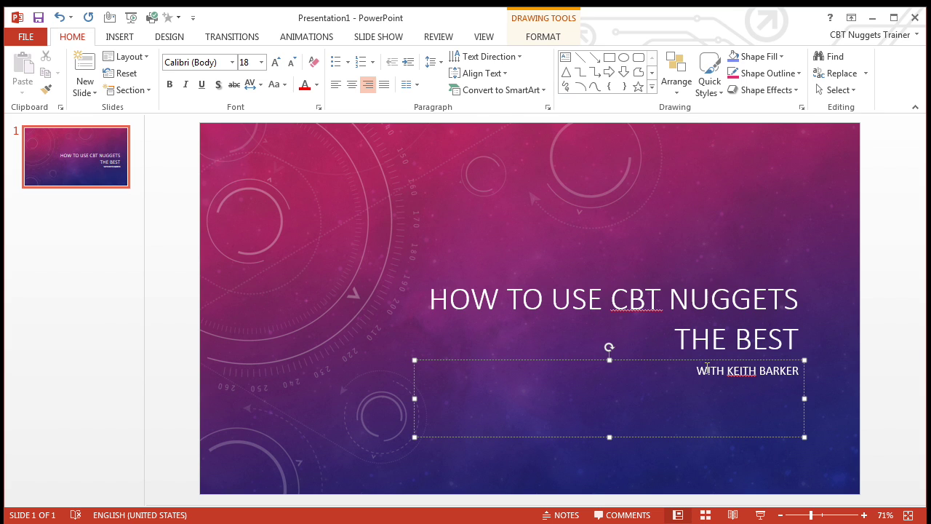
right_click(742, 374)
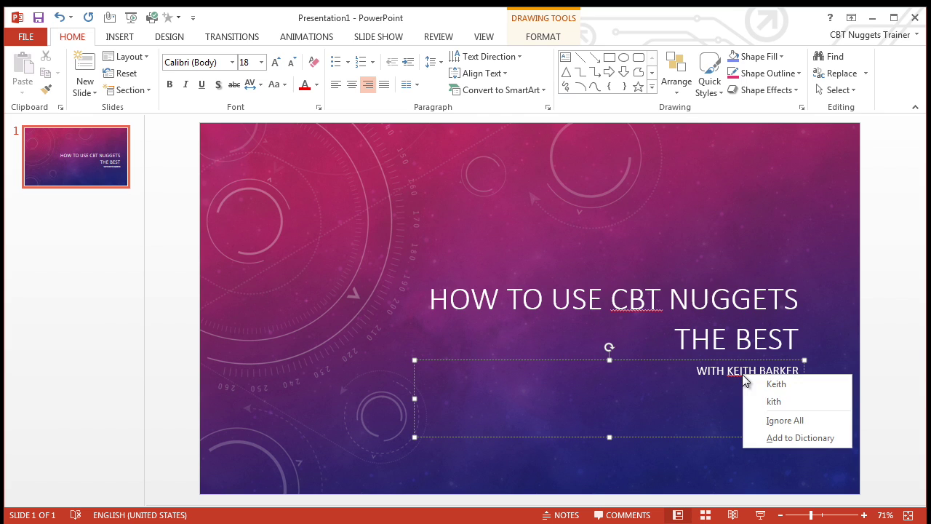
left_click(772, 383)
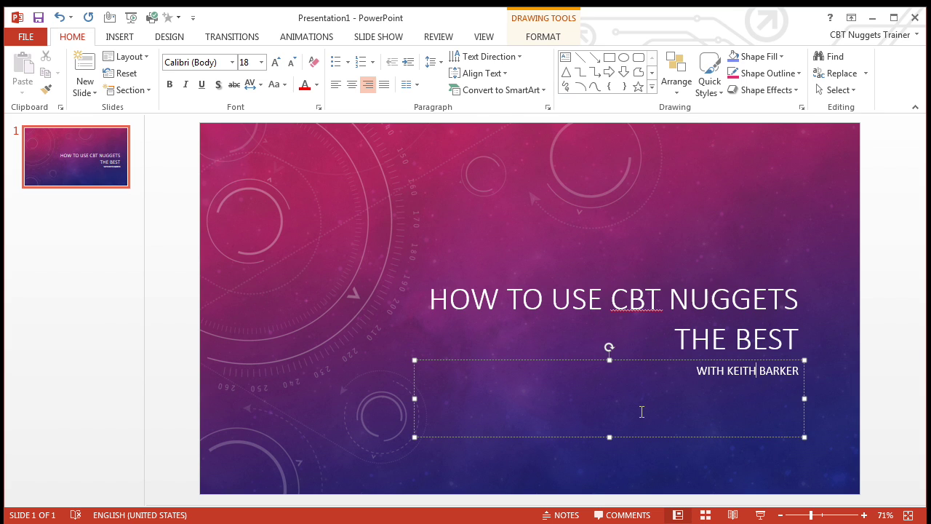
Add a Title Only slide with the title 'WATCH THIS VIDEO'.
left_click(94, 153)
left_click(81, 87)
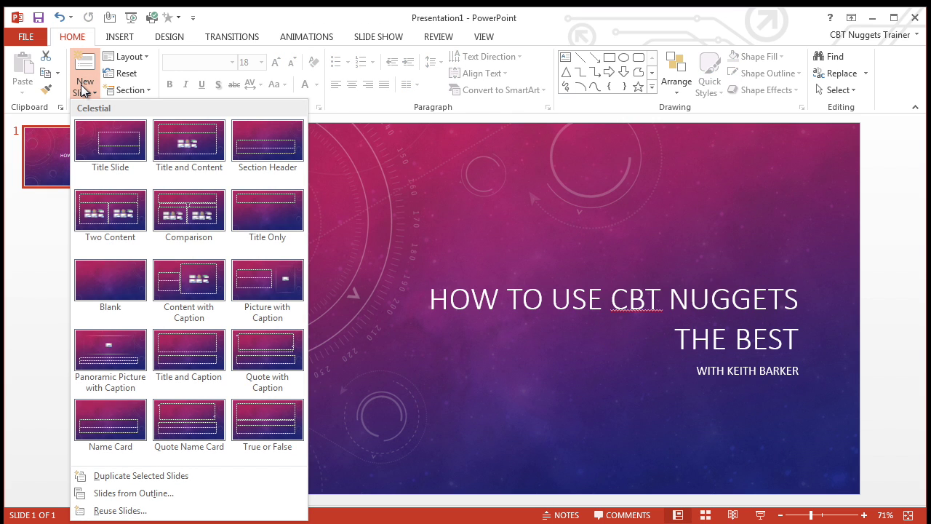
left_click(251, 204)
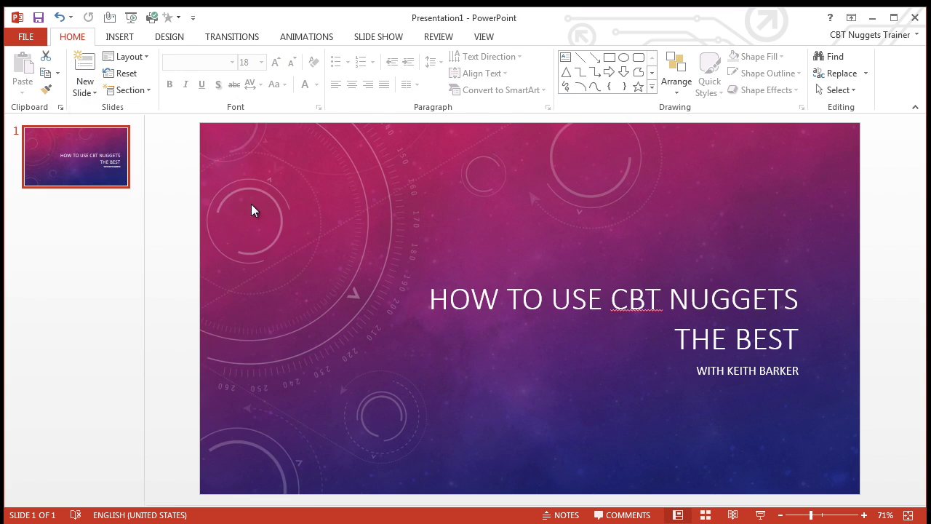
left_click(388, 197)
type("WA")
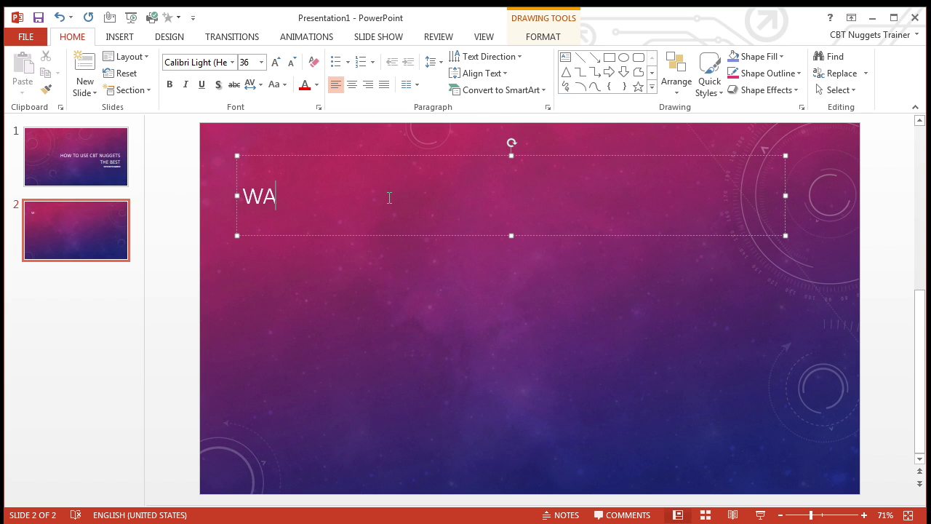
type("TCH THIS VIDEO")
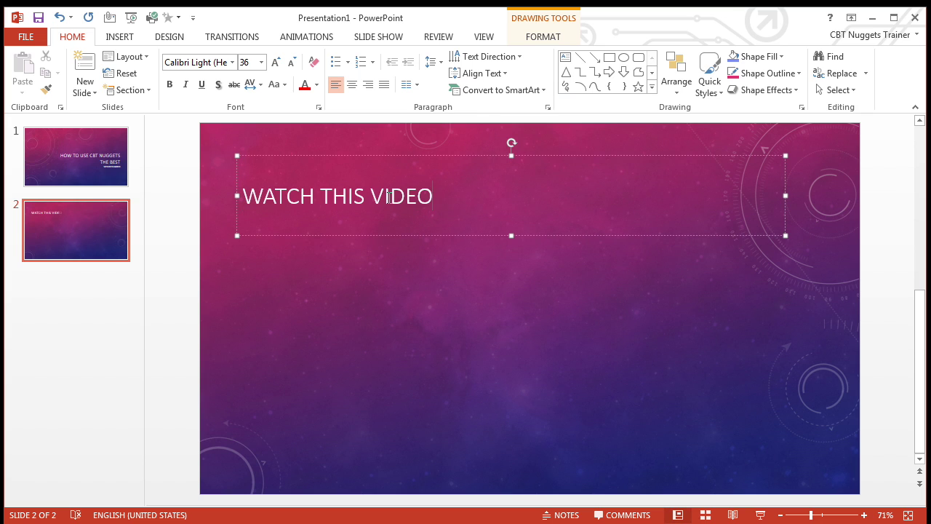
left_click(362, 349)
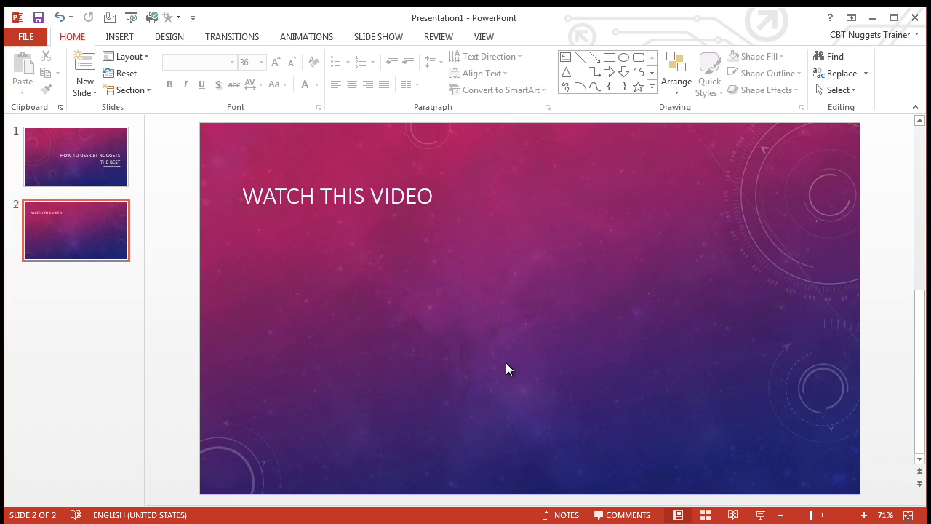
View the Online Video options under Insert > Video, then close the dialog without inserting anything.
left_click(122, 37)
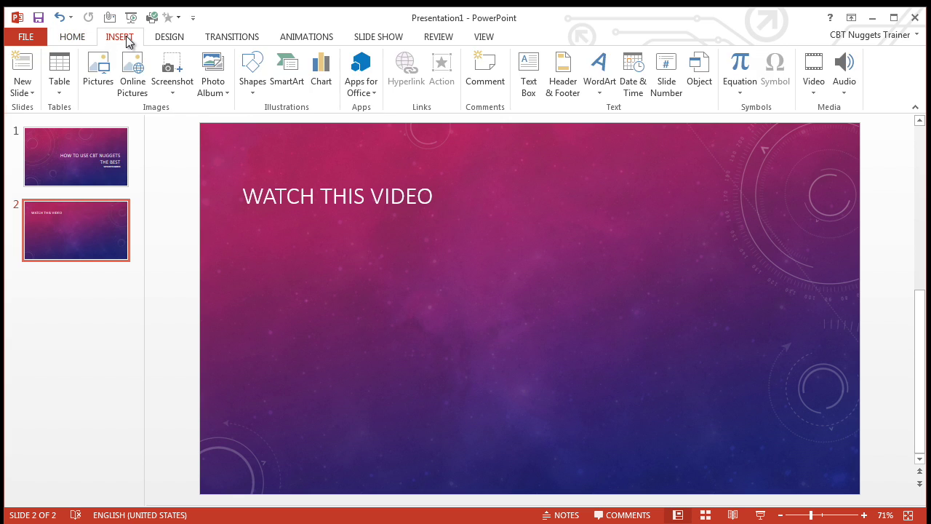
left_click(824, 90)
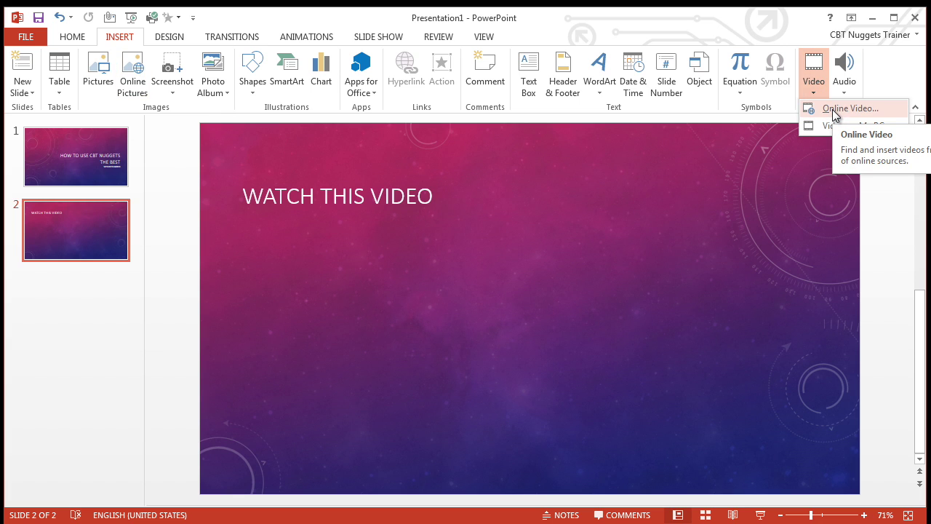
left_click(834, 115)
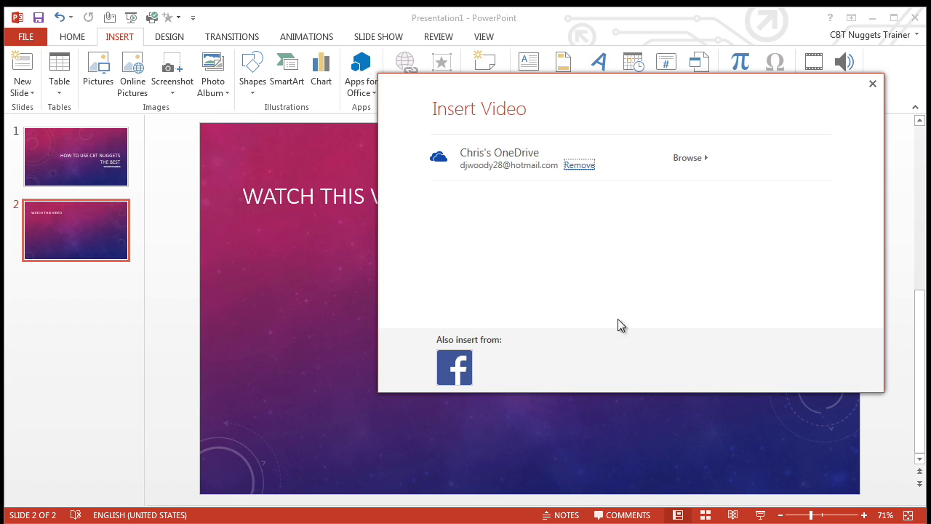
left_click(873, 85)
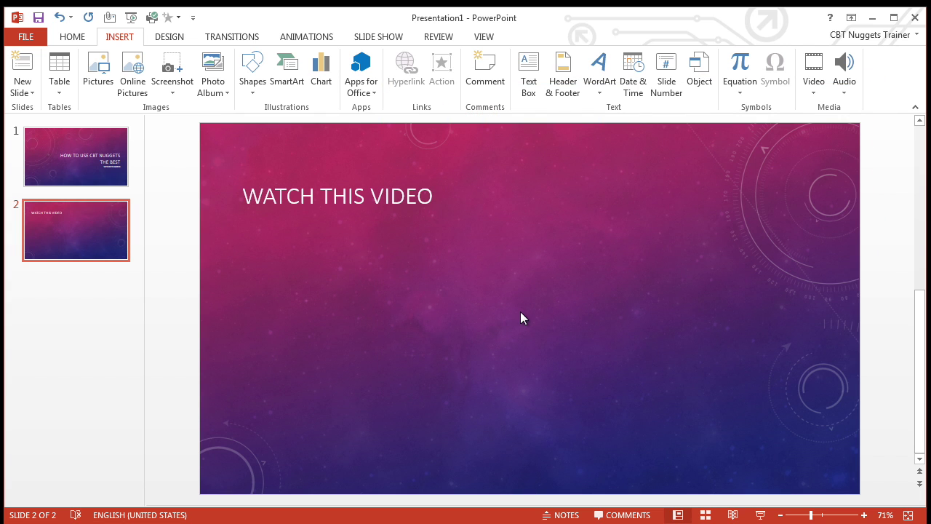
Enable the Developer tab under Main Tabs in the Customize Ribbon options.
left_click(28, 36)
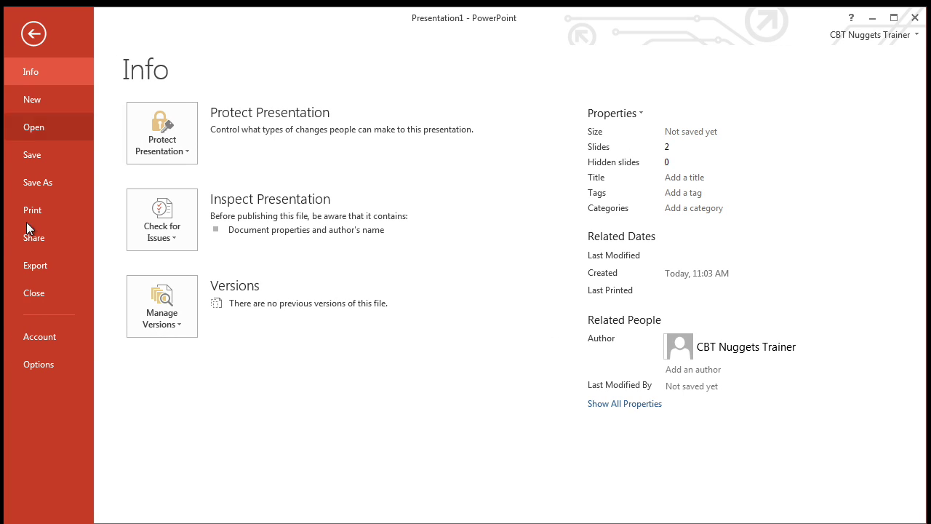
left_click(31, 364)
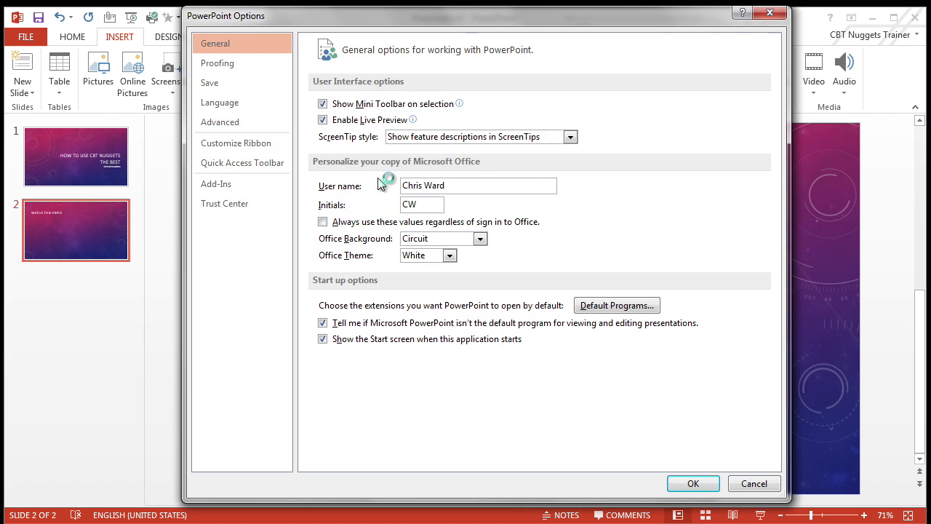
left_click(243, 145)
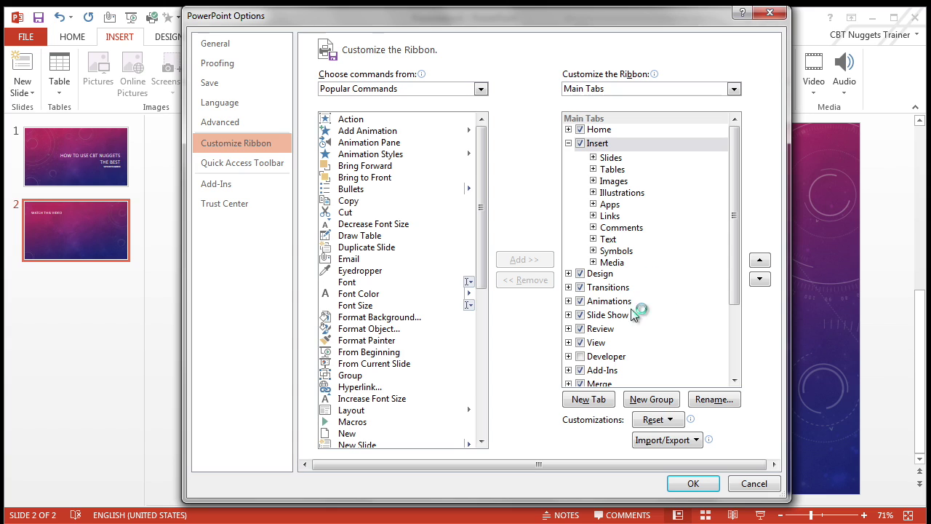
left_click(580, 356)
left_click(691, 484)
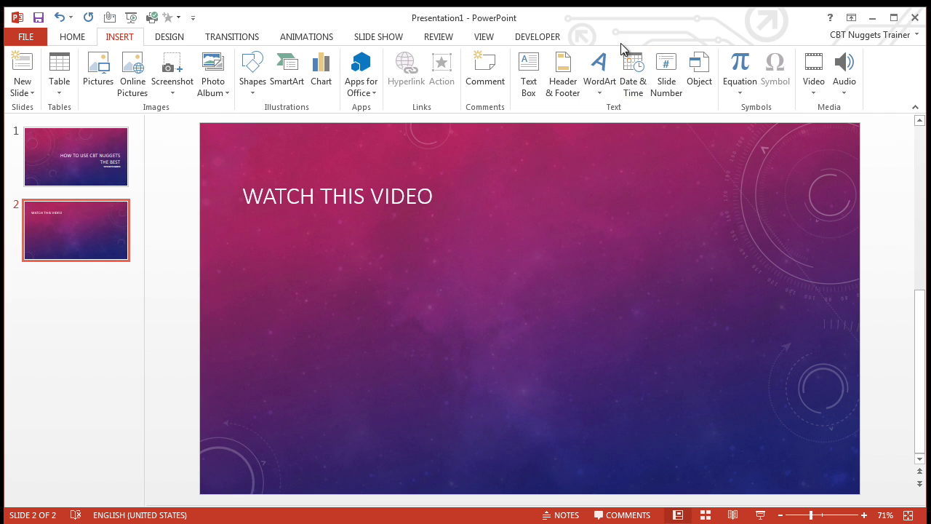
Insert a Shockwave Flash Object control as a large box below the 'WATCH THIS VIDEO' title.
left_click(538, 38)
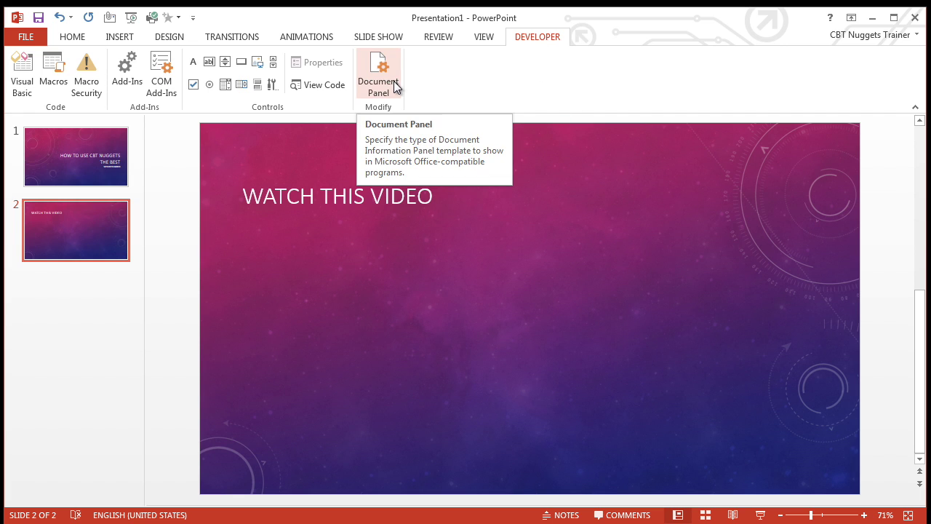
left_click(275, 85)
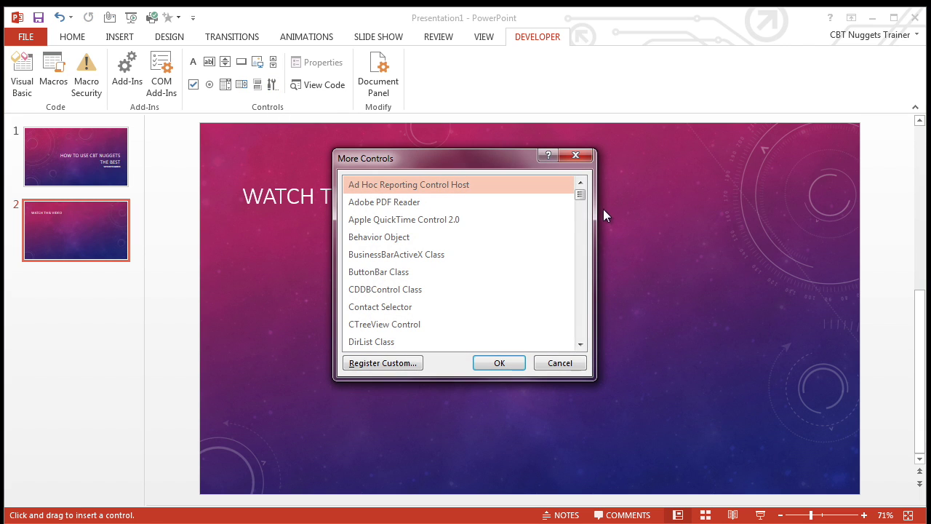
left_click_drag(580, 196, 586, 325)
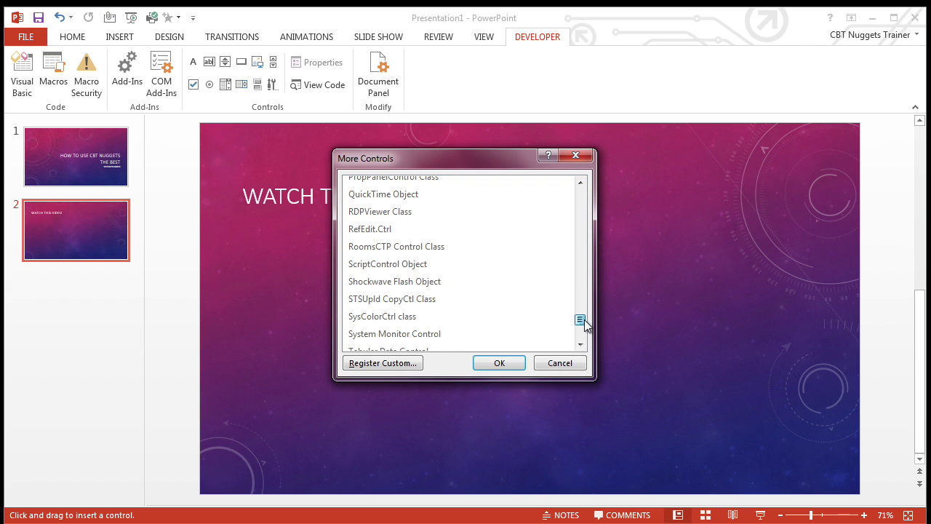
left_click(402, 287)
left_click(516, 367)
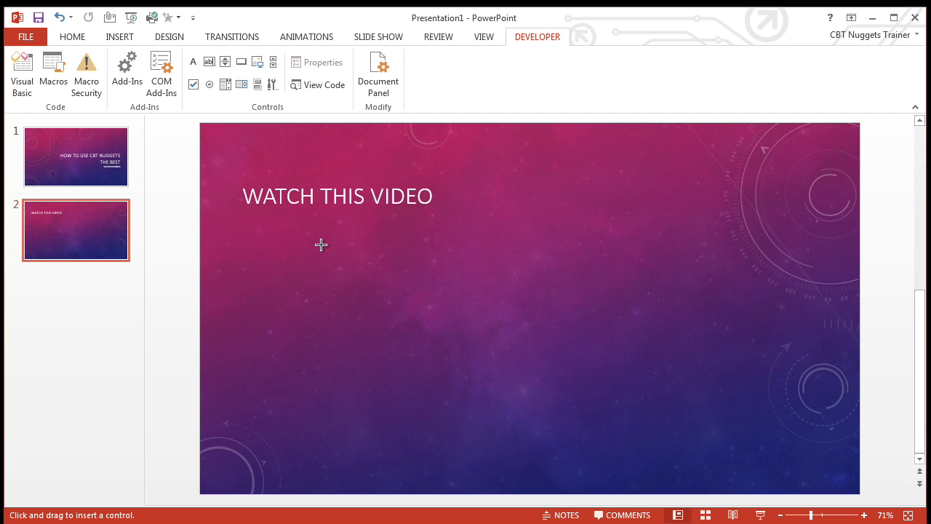
mouse_move(328, 245)
left_mouse_down()
mouse_move(451, 366)
mouse_move(605, 429)
mouse_move(703, 446)
mouse_move(711, 456)
left_mouse_up()
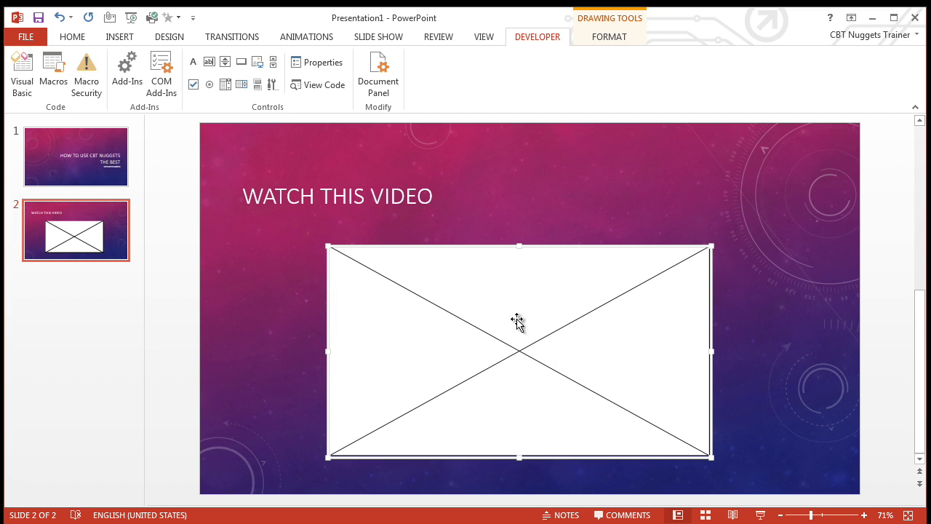
Open the Flash control's Properties window beside the slide and select its Movie property.
left_click(315, 63)
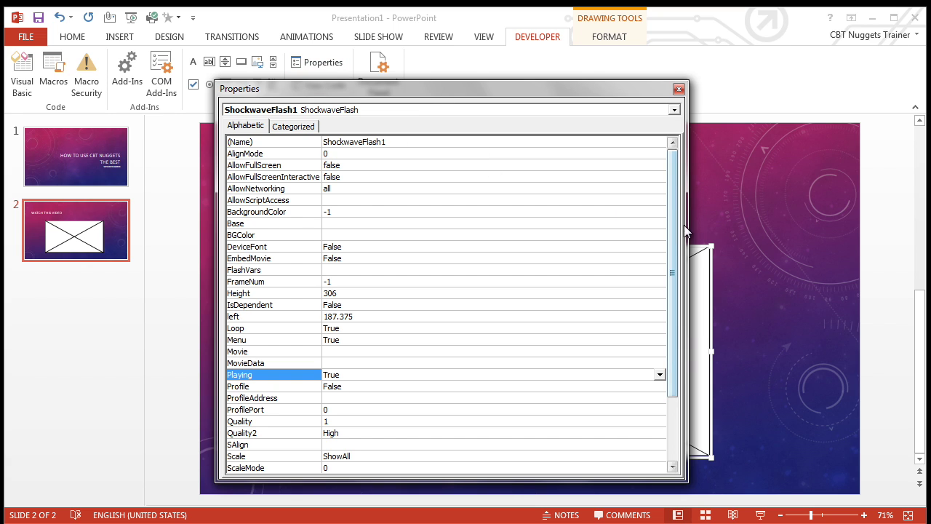
left_click_drag(685, 225, 477, 226)
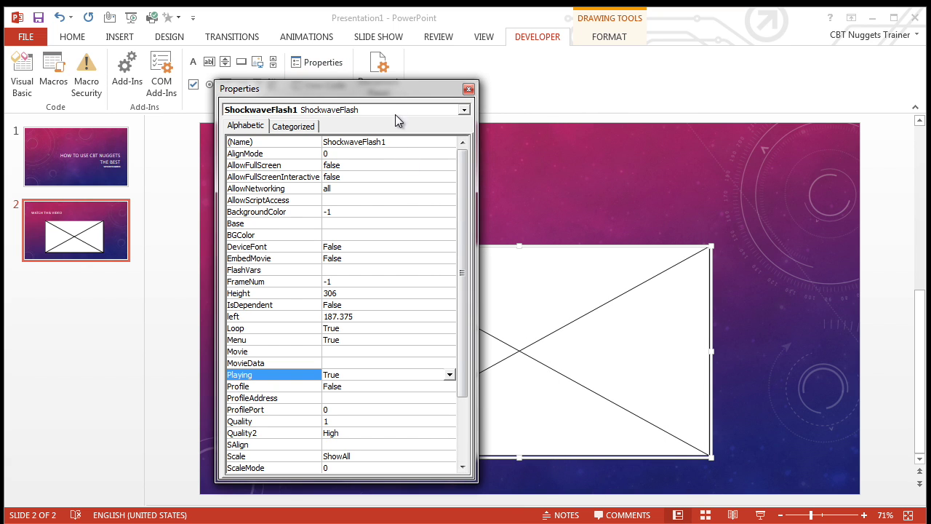
left_click_drag(393, 84, 223, 79)
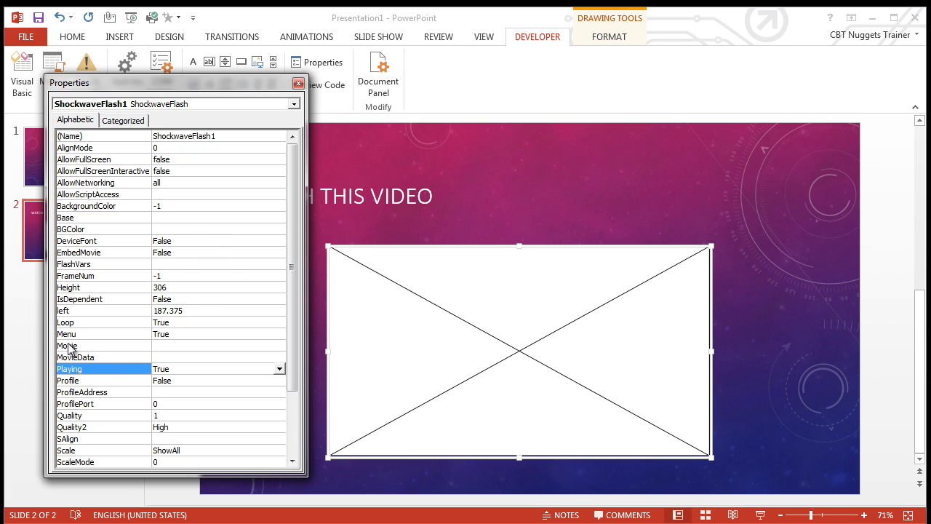
left_click(171, 345)
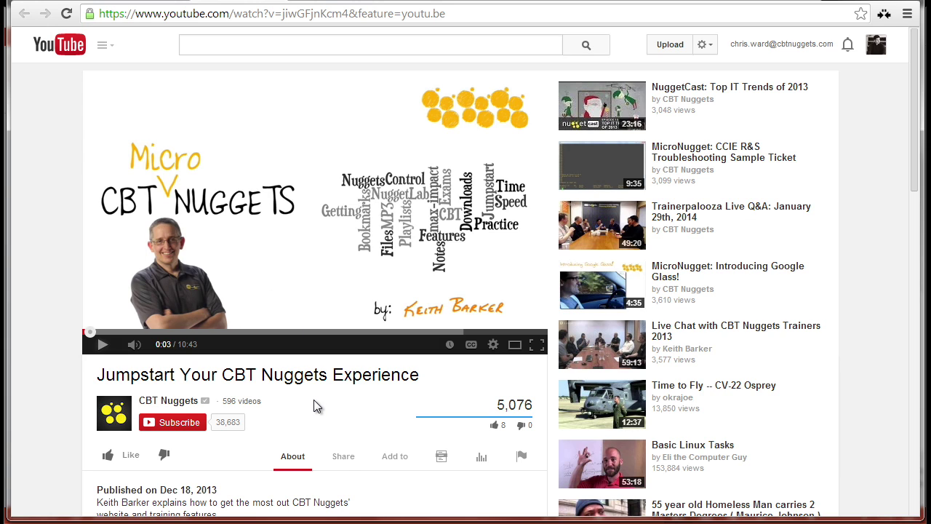
Show the video's Share options and select its web address to copy.
left_click(343, 458)
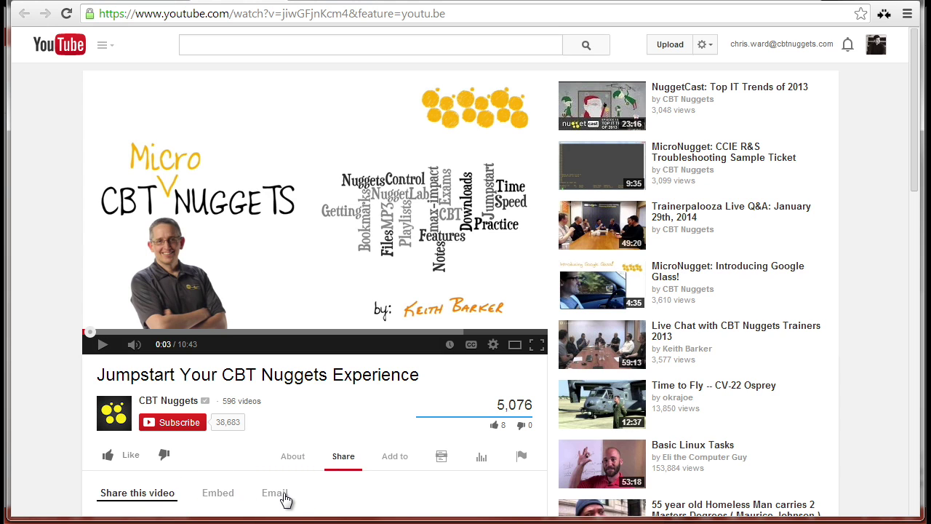
left_click(198, 15)
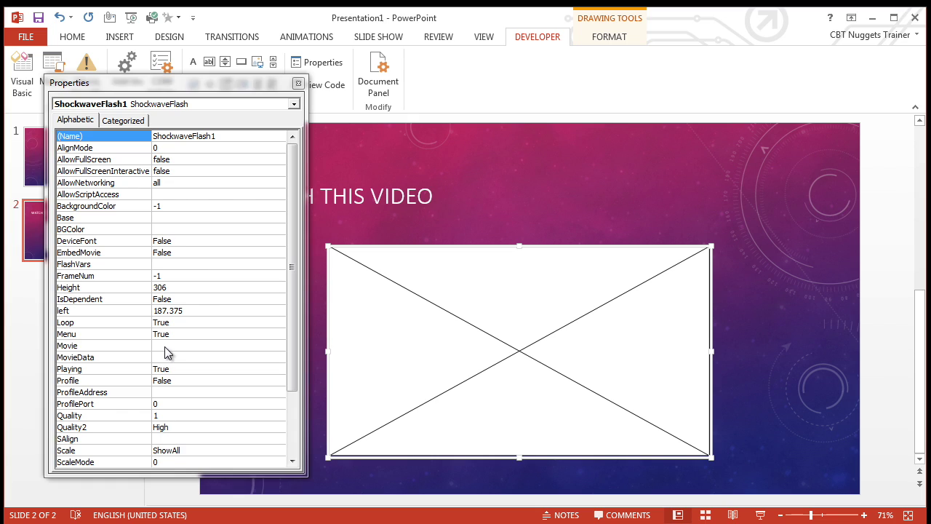
Paste the video URL into Movie, changing 'watch?v=' to 'v/', then close Properties.
left_click(168, 345)
key("ctrl+v")
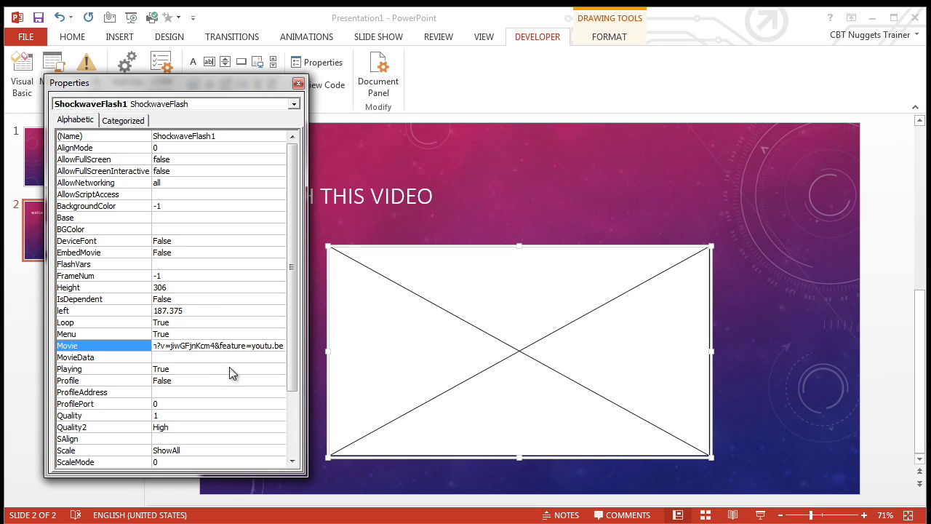
key("Left")
key("Left")
key("Left")
key("Left")
key("Left")
key("Left")
key("Left")
key("Left")
key("Left")
key("Left")
key("Left")
key("Left")
key("Left")
key("Left")
key("Left")
key("Left")
key("BackSpace")
type("/")
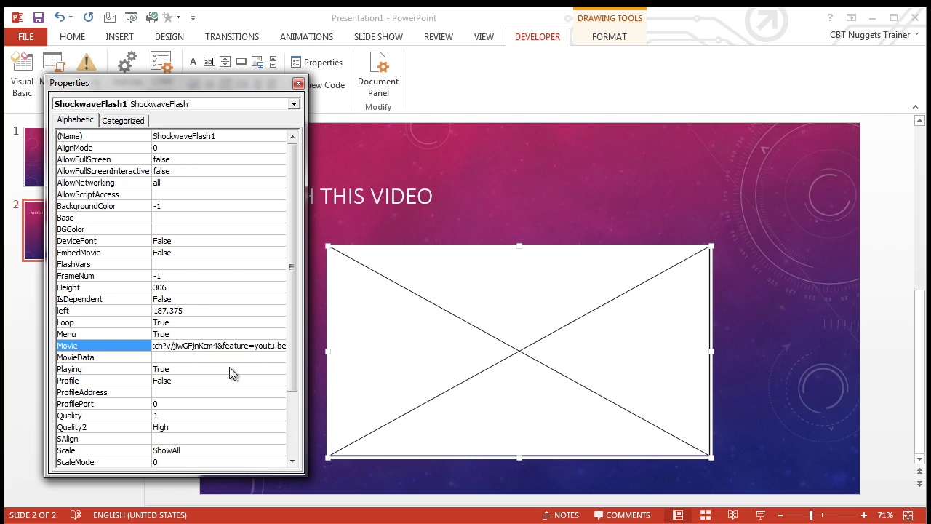
key("BackSpace")
key("BackSpace")
key("BackSpace")
key("BackSpace")
key("BackSpace")
key("BackSpace")
key("BackSpace")
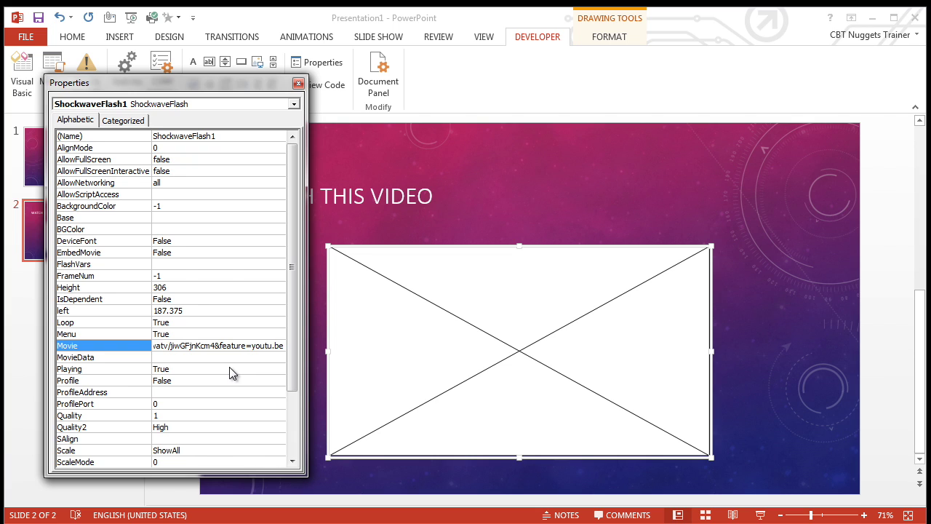
type("v")
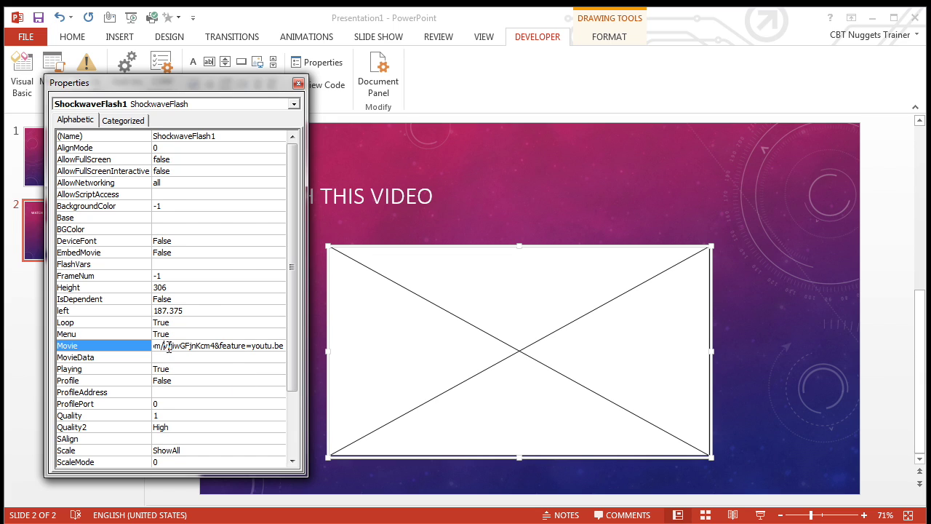
left_click(247, 357)
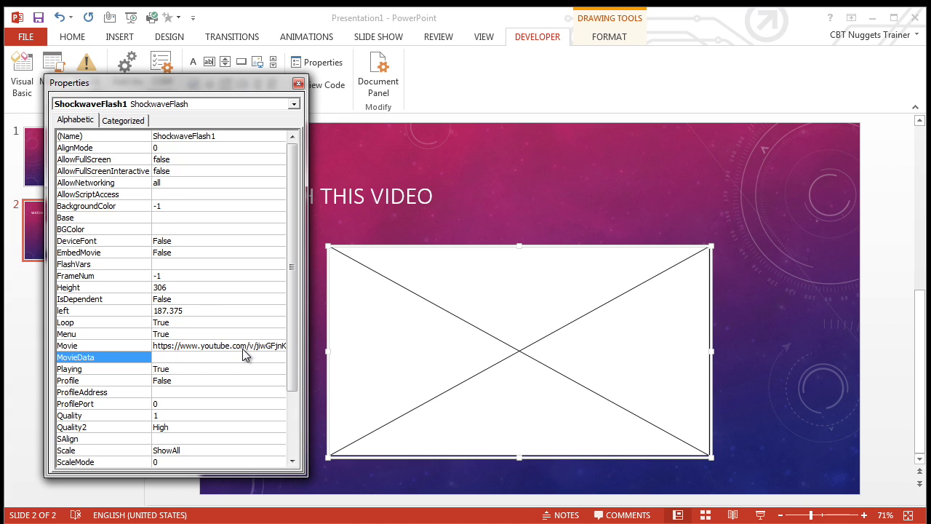
left_click(298, 83)
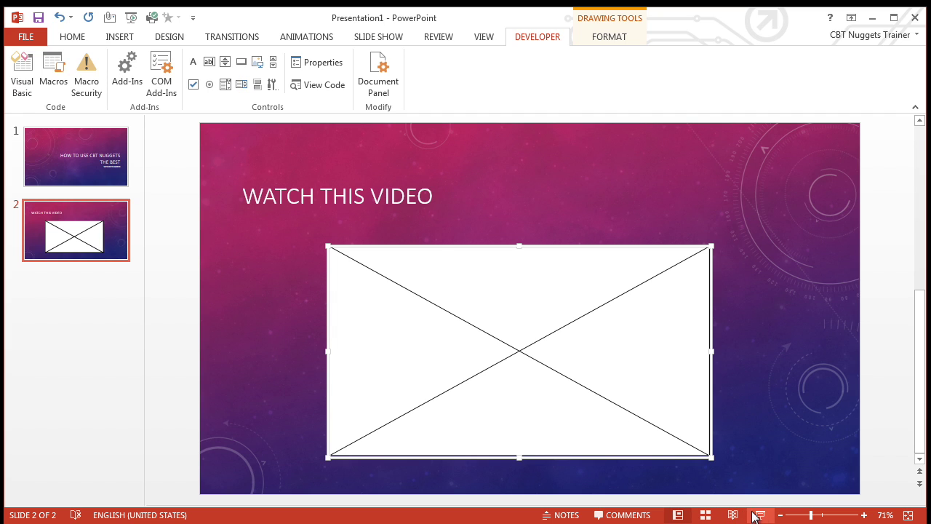
Set the show type to Browsed by an individual (window) and start the slide show.
left_click(385, 38)
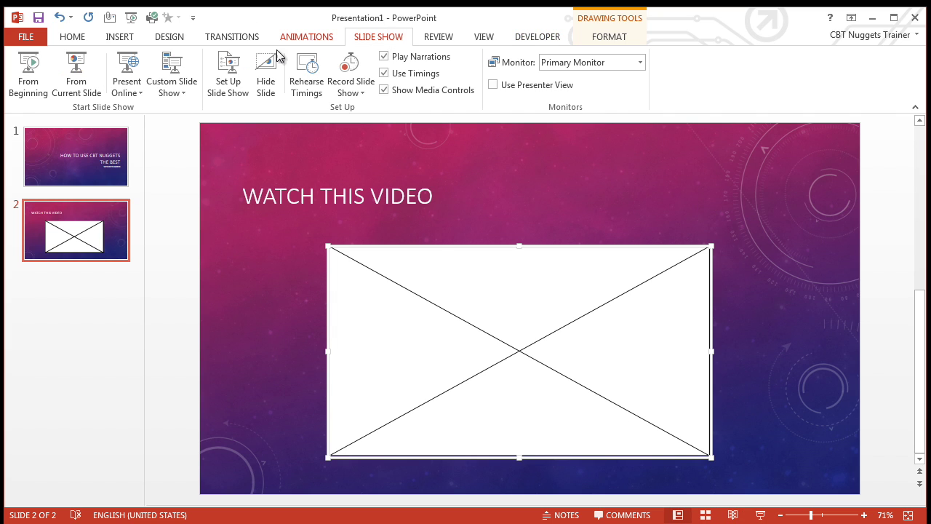
left_click(230, 84)
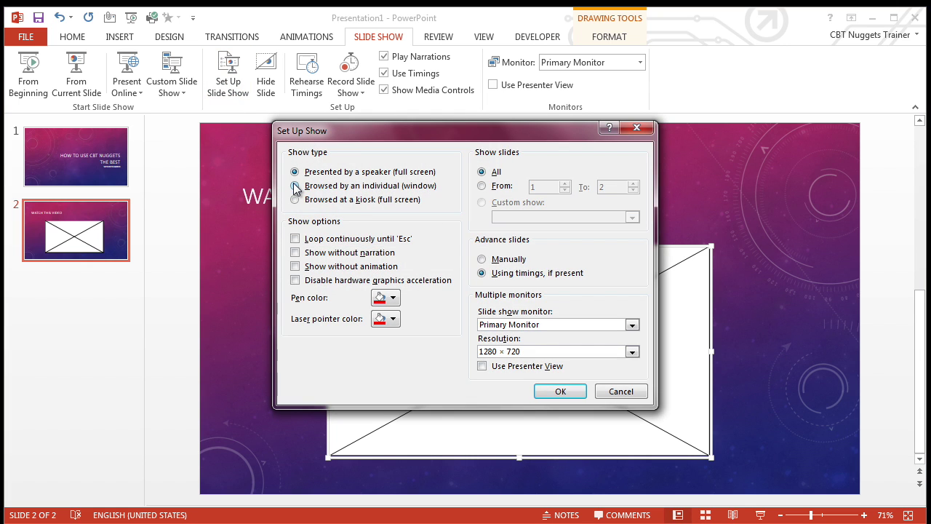
left_click(294, 187)
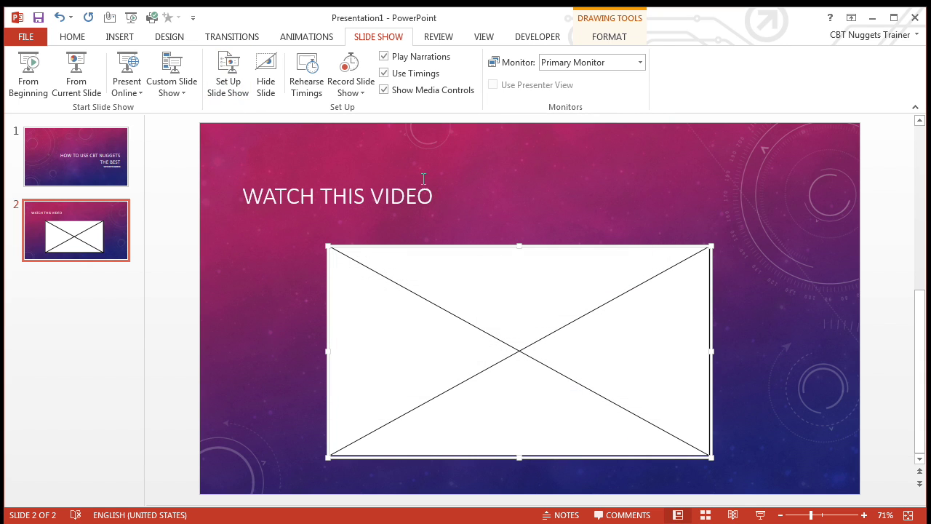
left_click(559, 391)
left_click(760, 515)
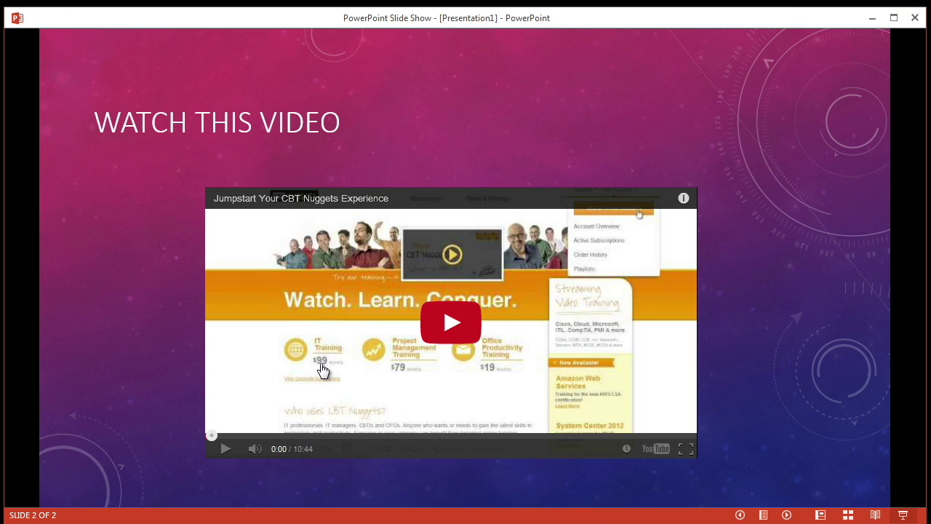
Play the embedded YouTube video briefly, then exit the slide show with Esc.
left_click(438, 332)
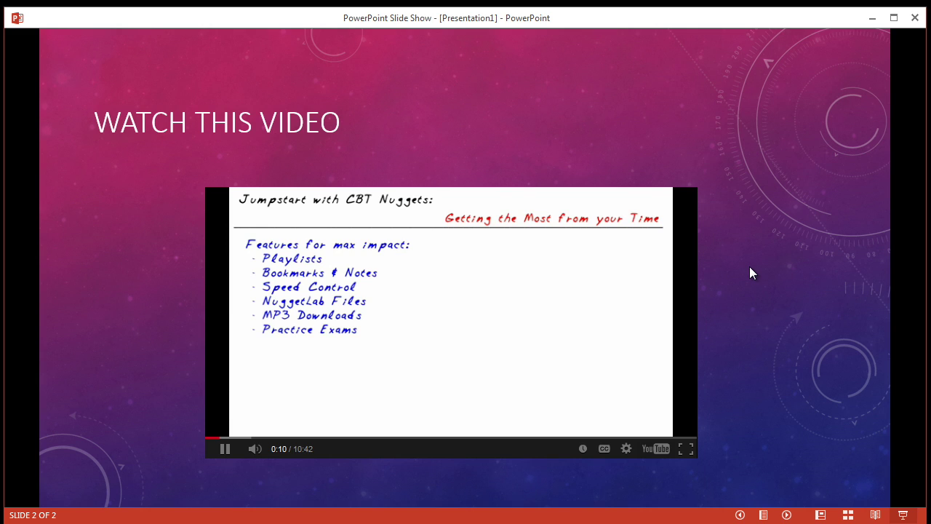
key("Escape")
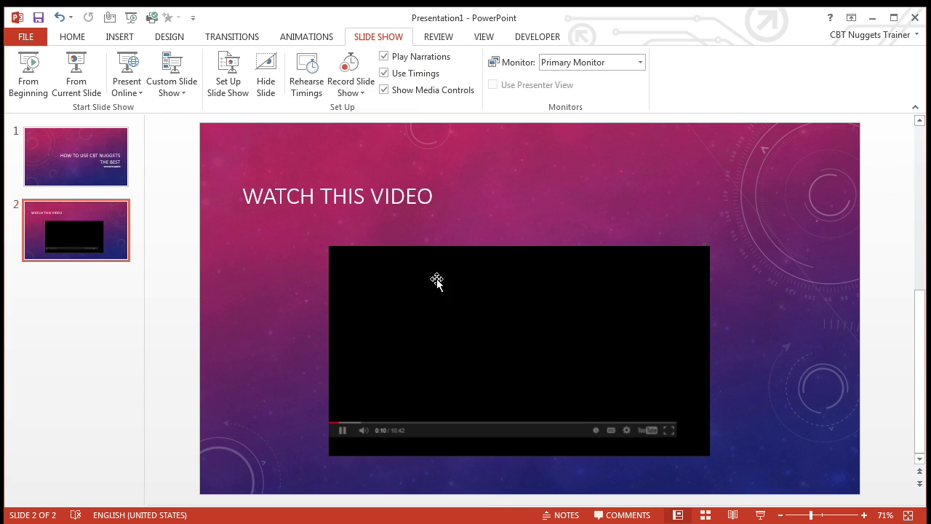